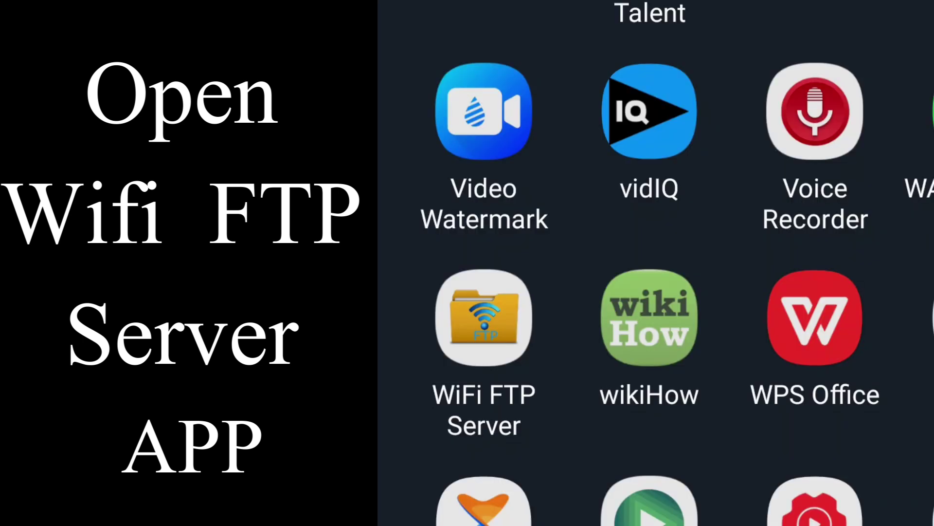
Step: Launch the WiFi FTP Server app from the Android home screen
left_click(485, 316)
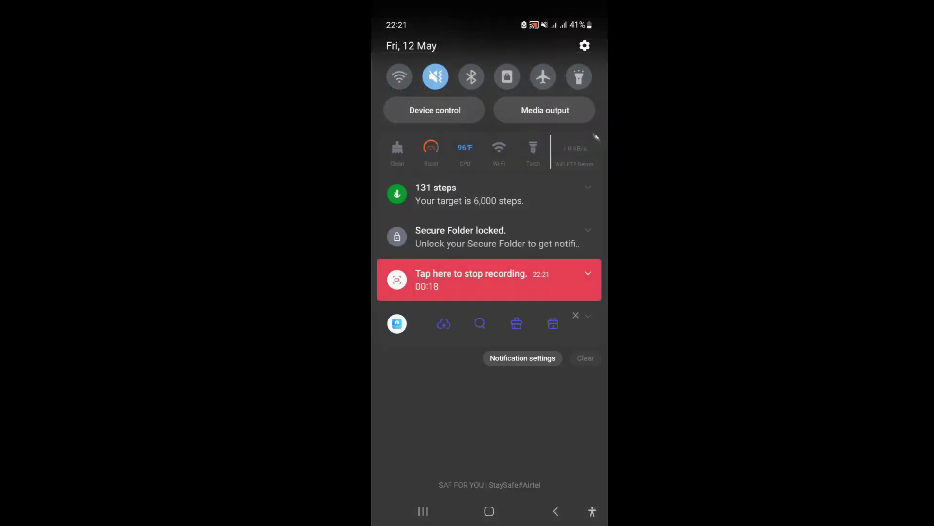
Step: Turn on mobile data and Mobile Hotspot in quick settings, then return to the FTP app
left_click(517, 394)
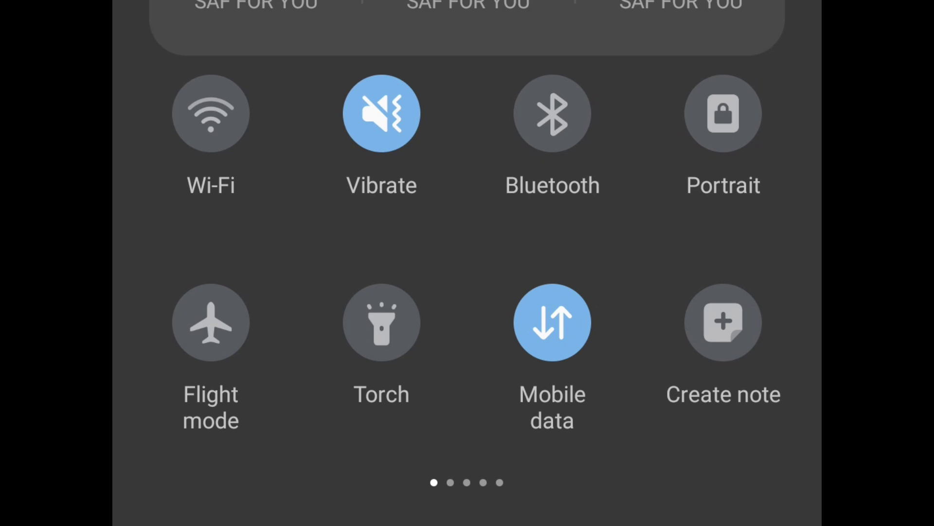
left_click_drag(682, 243, 243, 243)
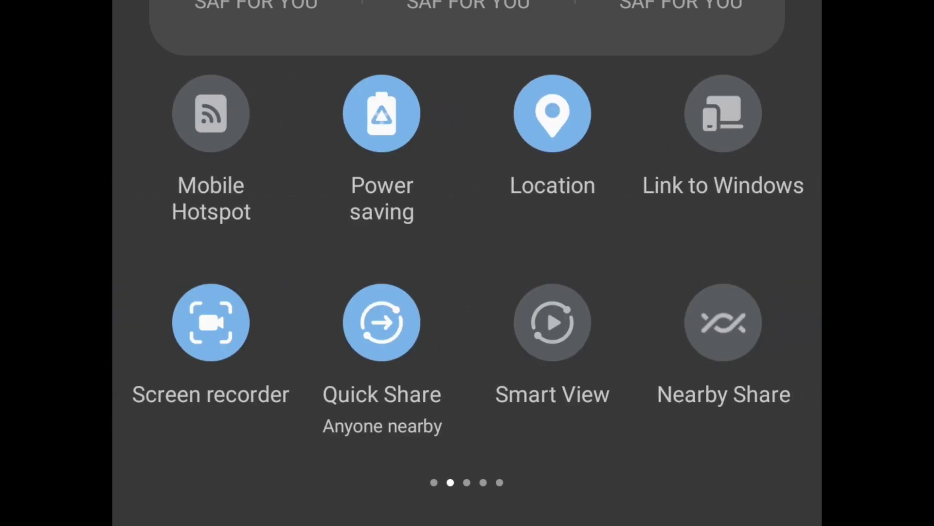
left_click(211, 113)
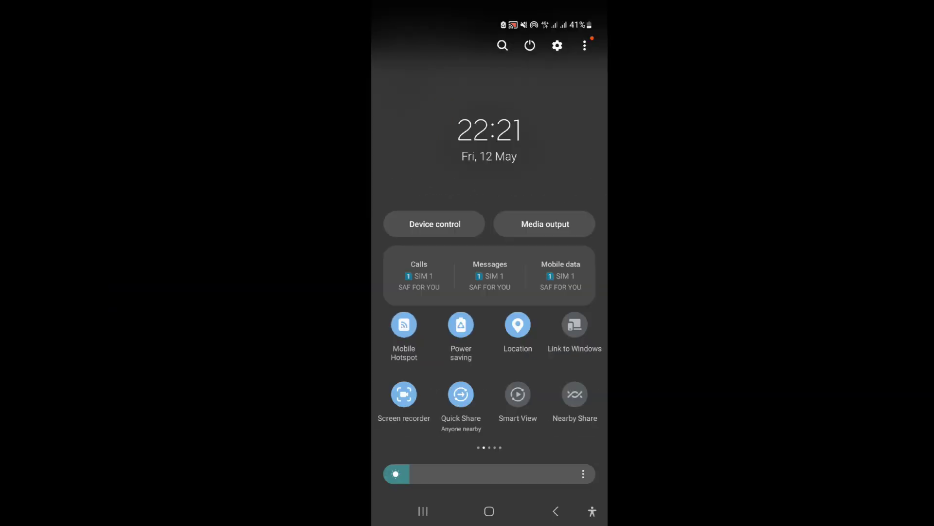
left_click_drag(467, 438, 467, 48)
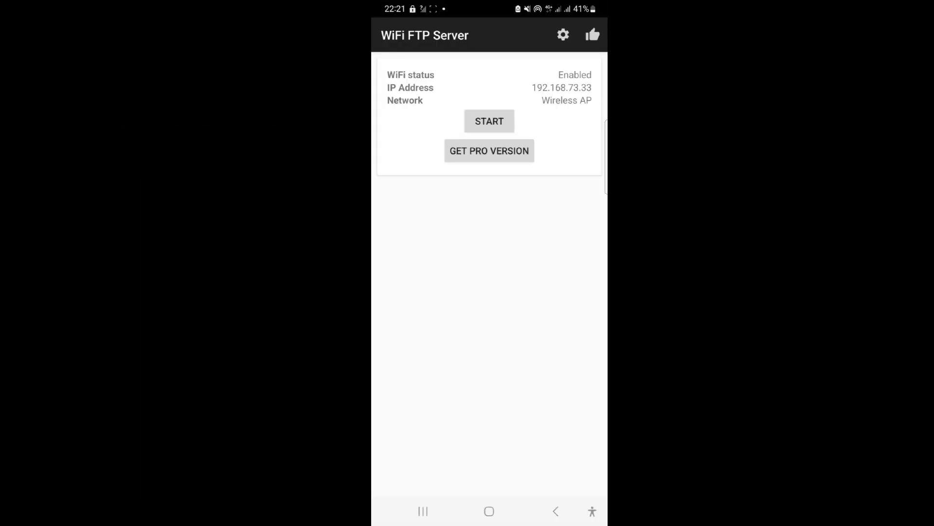
Step: Start the FTP server so it runs at ftp://192.168.73.33:2221
left_click(489, 120)
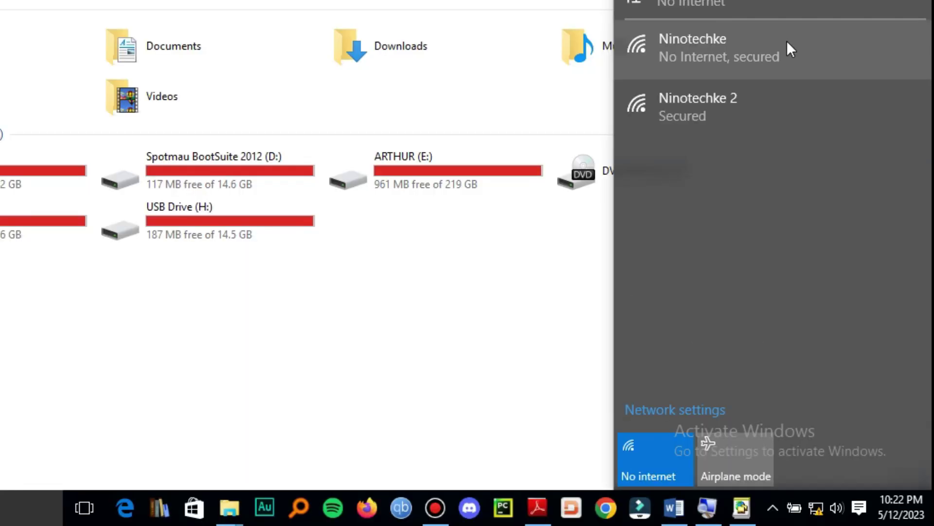
Step: Confirm the PC is connected to Ninotechke, then bring up the This PC context options
left_click(788, 42)
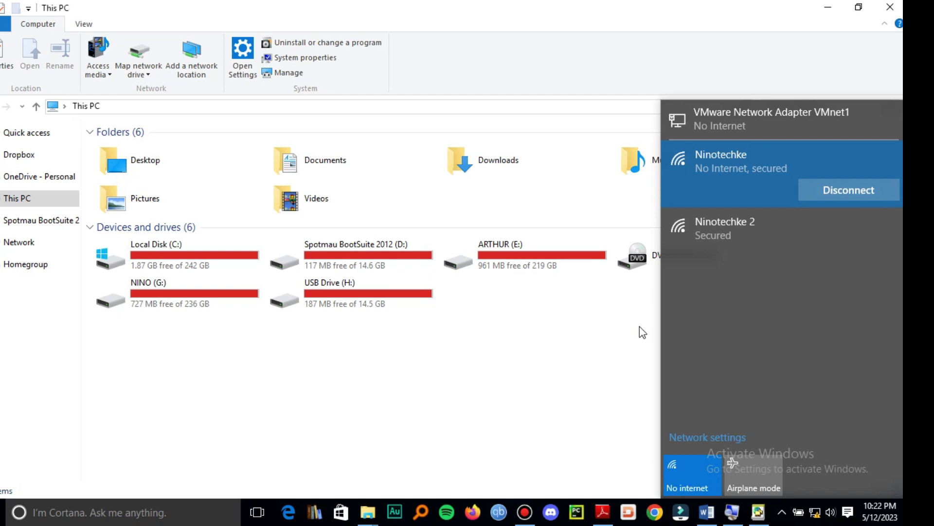
left_click(640, 326)
right_click(548, 332)
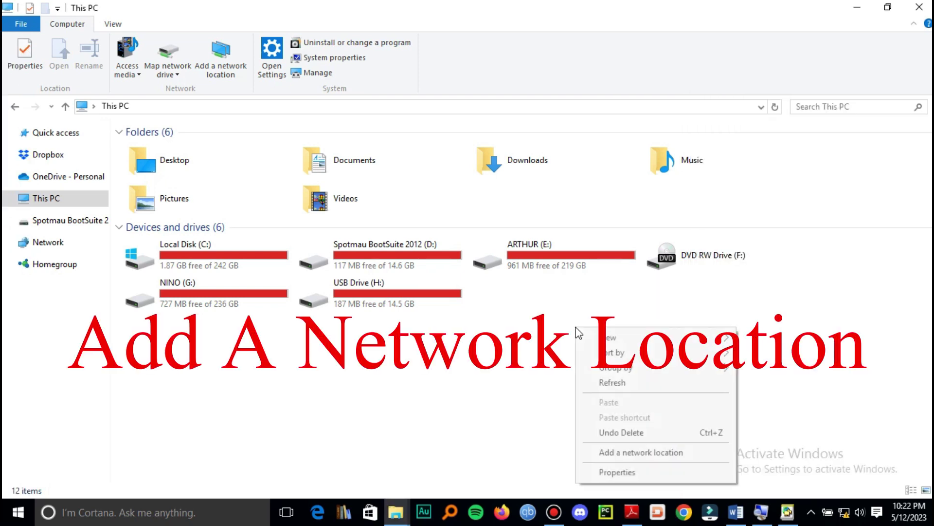
left_click(630, 452)
right_click(419, 337)
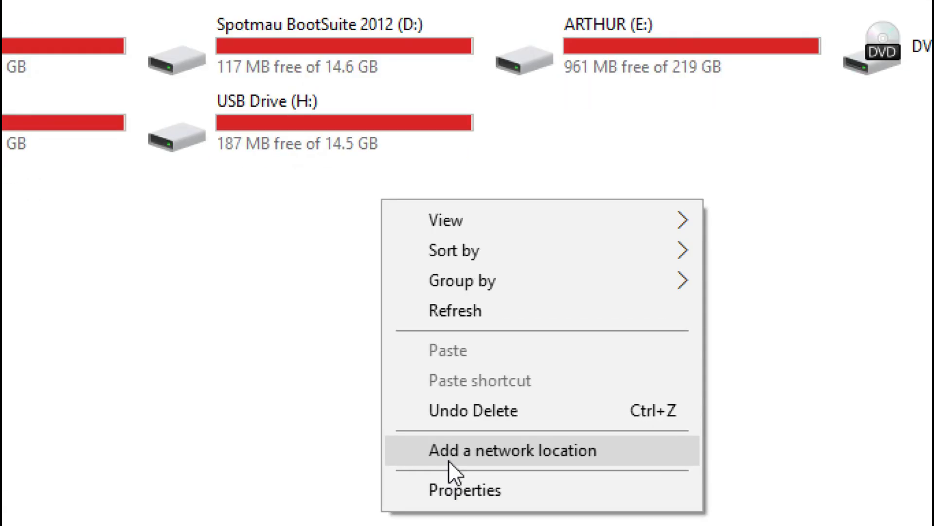
Step: Start the Add Network Location wizard and choose a custom network location
left_click(449, 462)
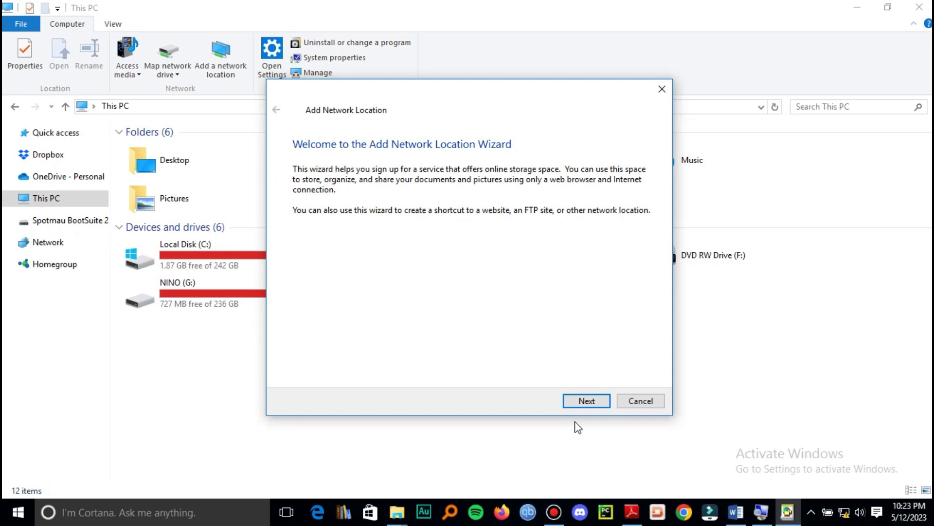
left_click(585, 401)
left_click(586, 401)
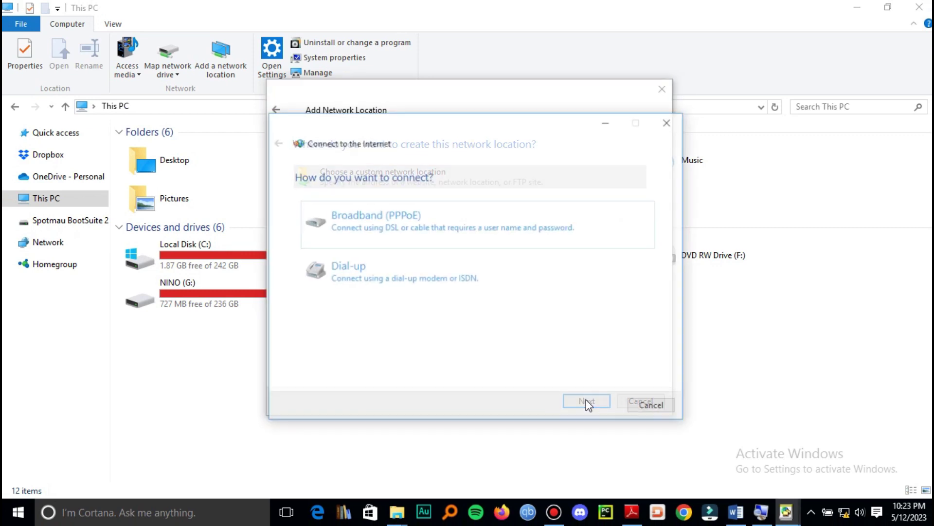
left_click(669, 121)
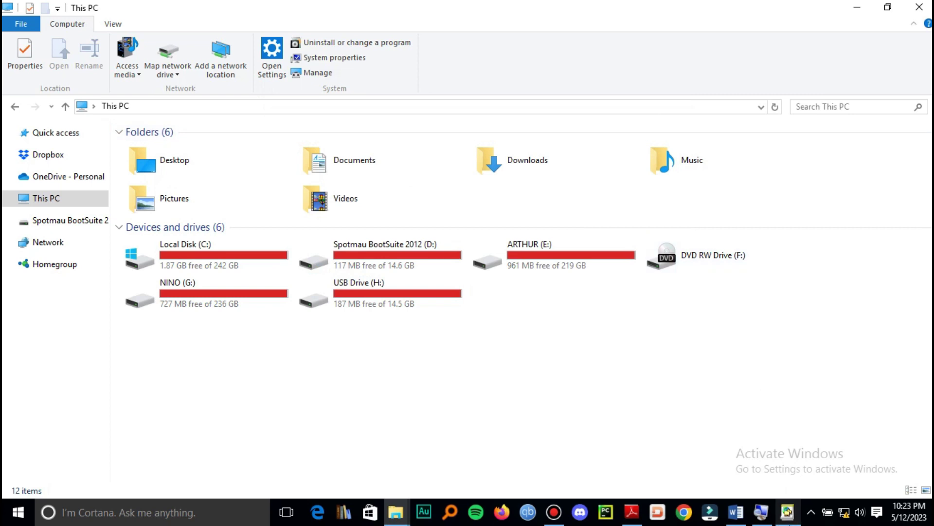
left_click(788, 512)
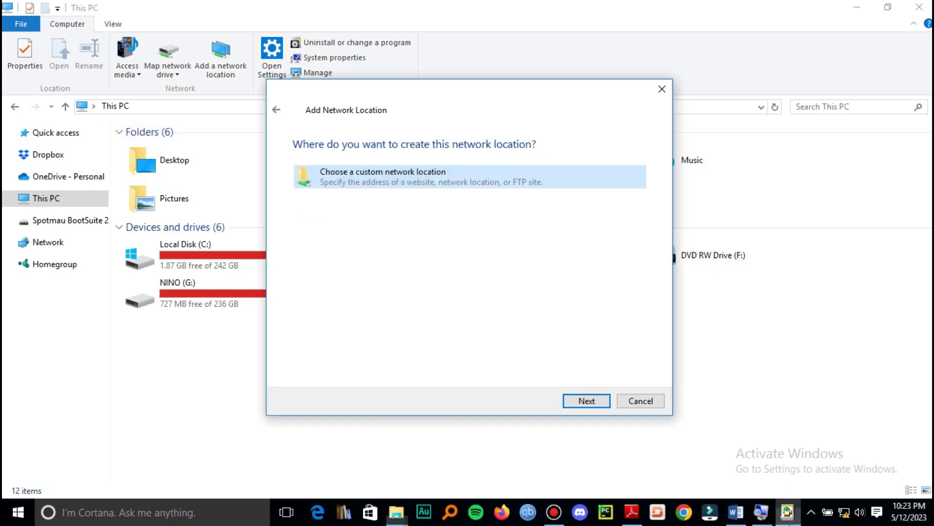
left_click(387, 179)
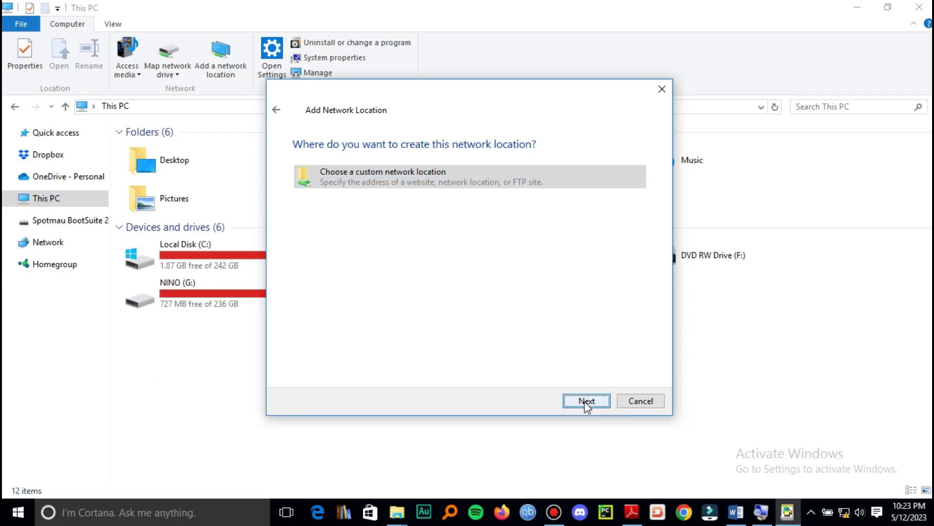
left_click(585, 401)
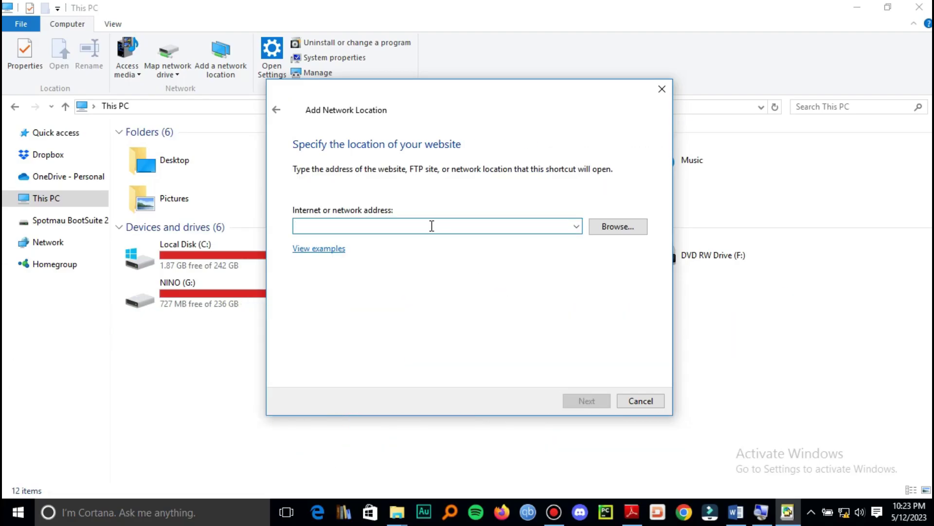
Step: Enter the address ftp://192.168.73.33:2221/ by correcting a suggested ftp address
type("ftp")
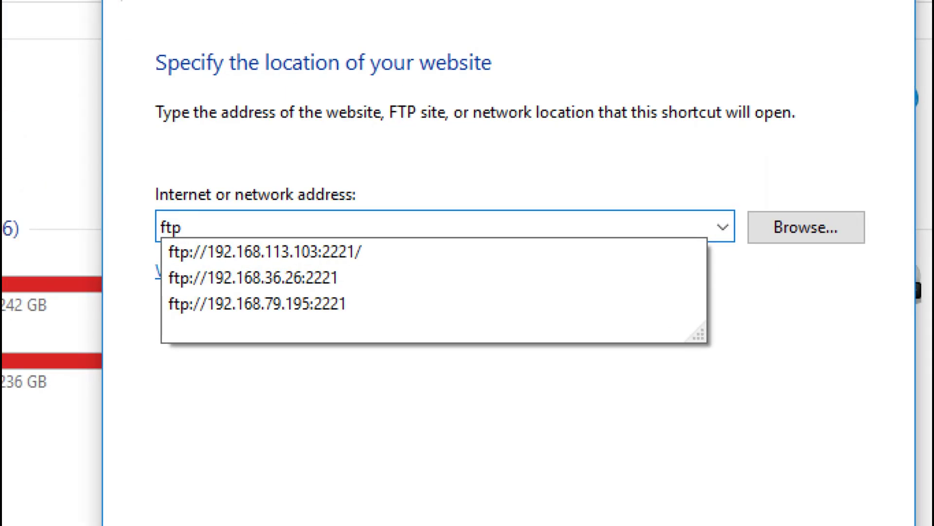
key("Down")
key("Left")
key("Left")
key("Left")
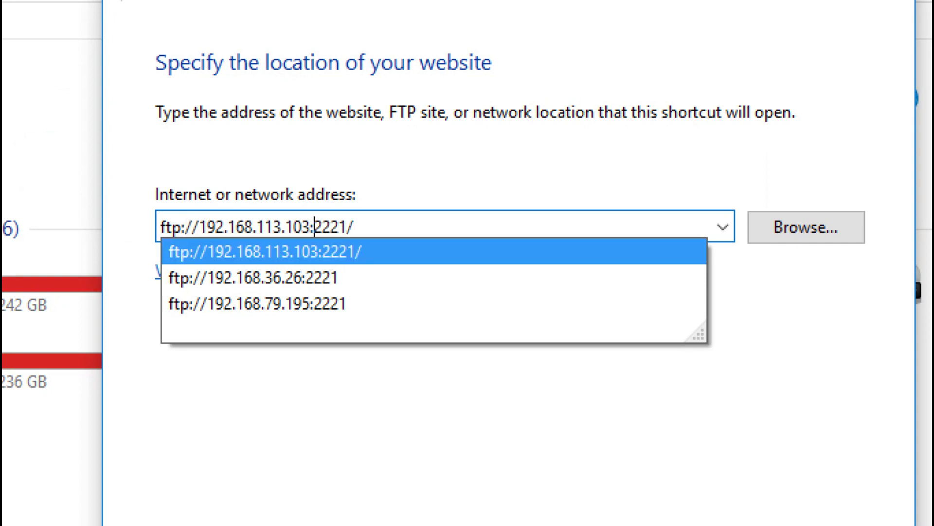
key("Left")
key("Left")
key("Left")
key("BackSpace")
key("BackSpace")
key("BackSpace")
type("73.")
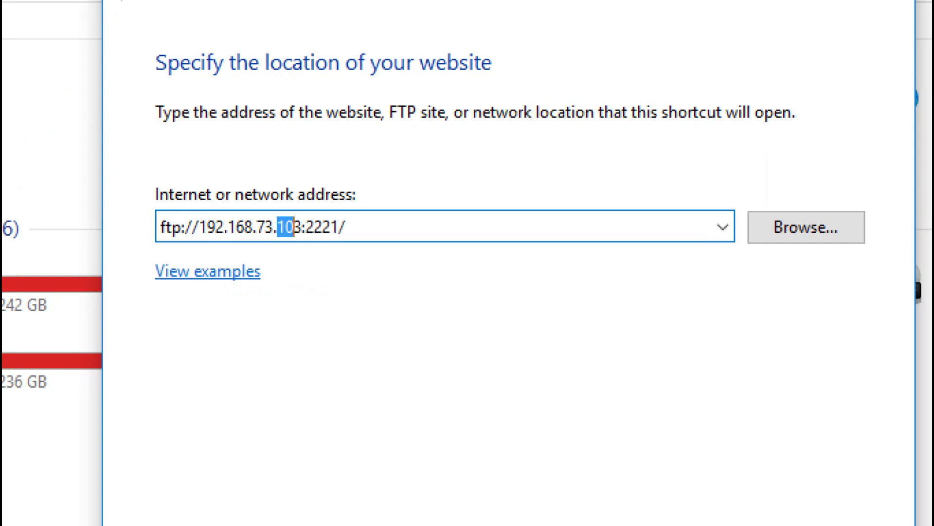
type("3")
key("Right")
key("Right")
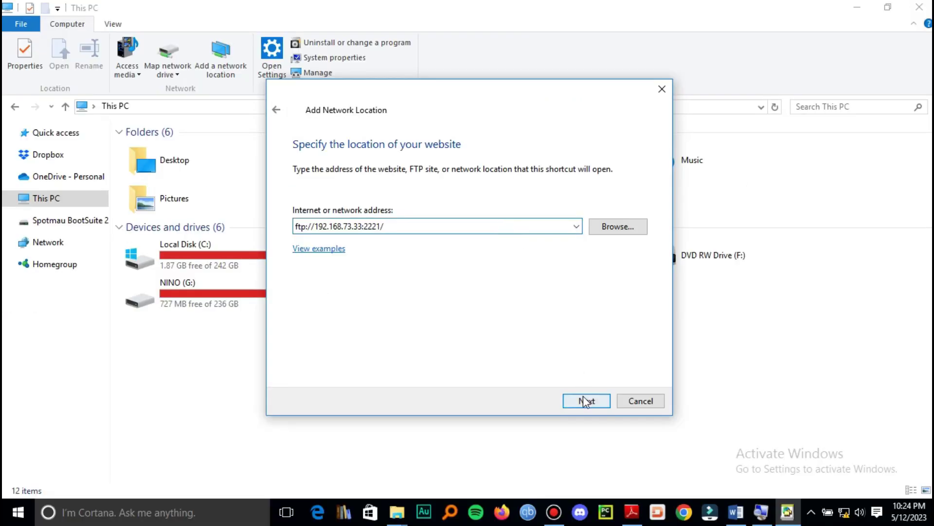
Step: Keep anonymous logon, name the location 'My connection', and finish with it opening
left_click(587, 401)
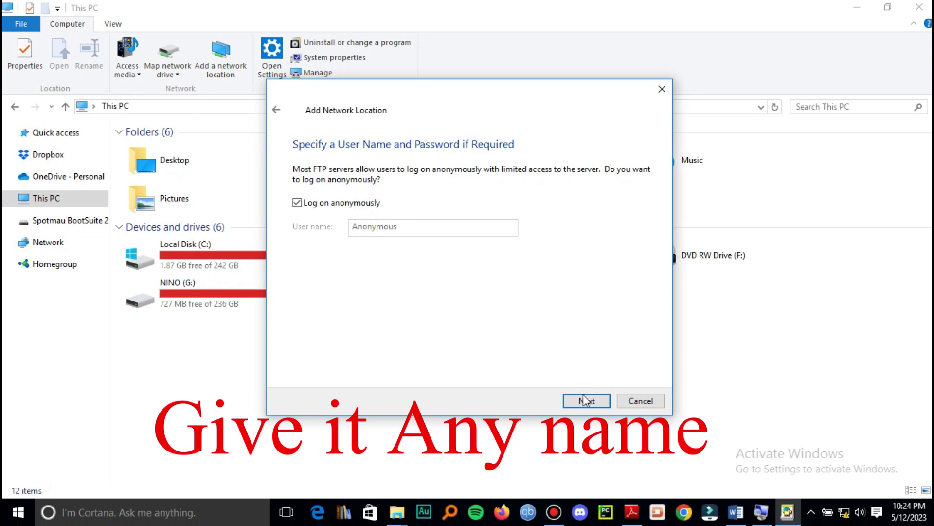
left_click(584, 400)
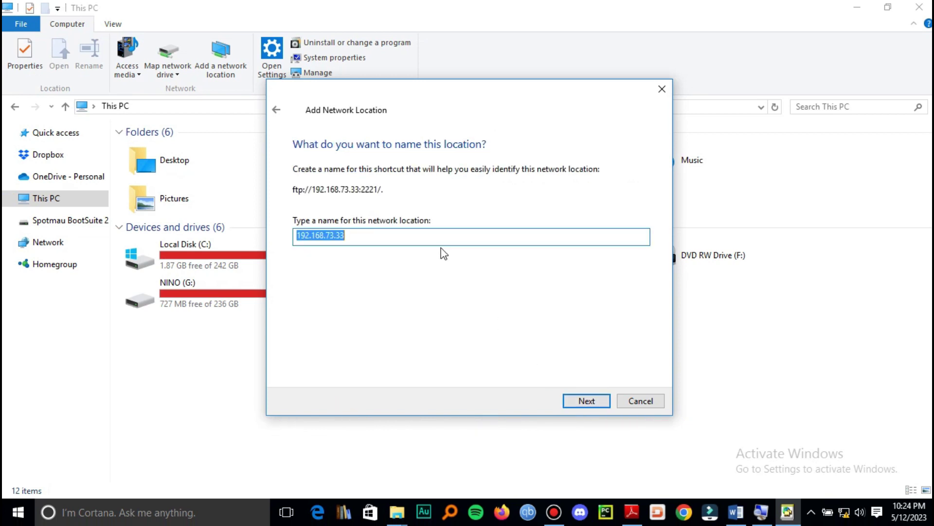
type("My connection")
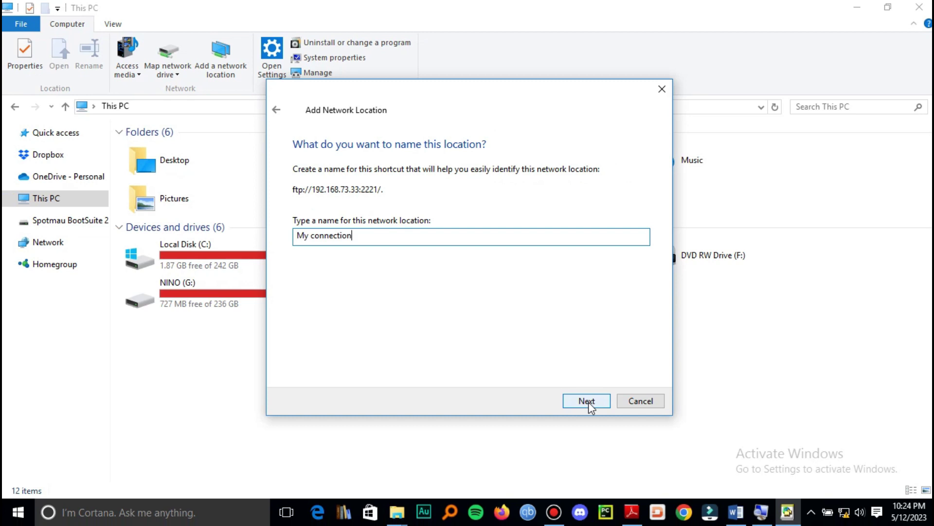
left_click(588, 402)
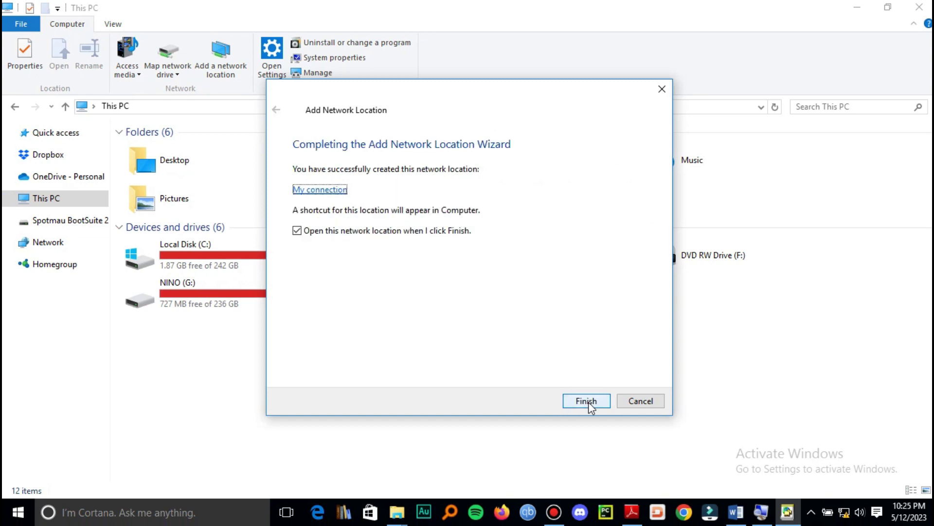
left_click(588, 402)
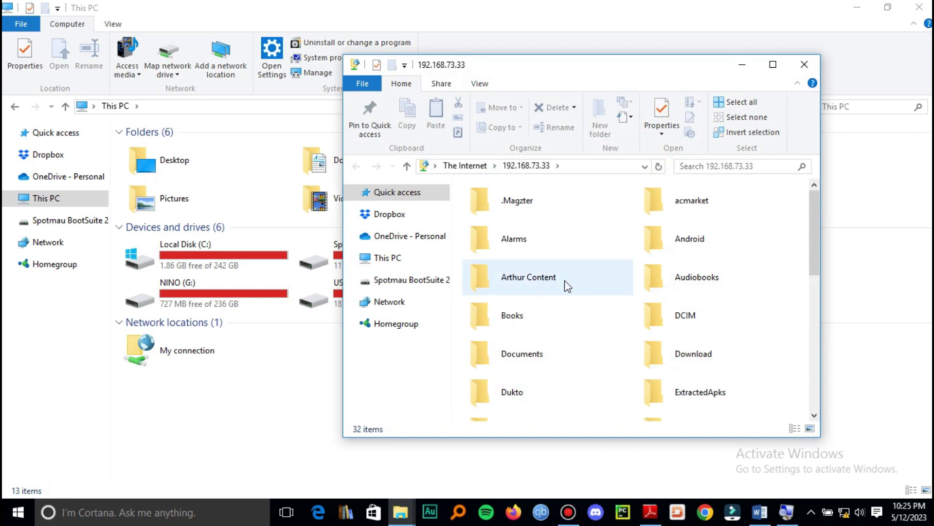
Step: Close the 192.168.73.33 server-address window with Alt+F4
key("alt+F4")
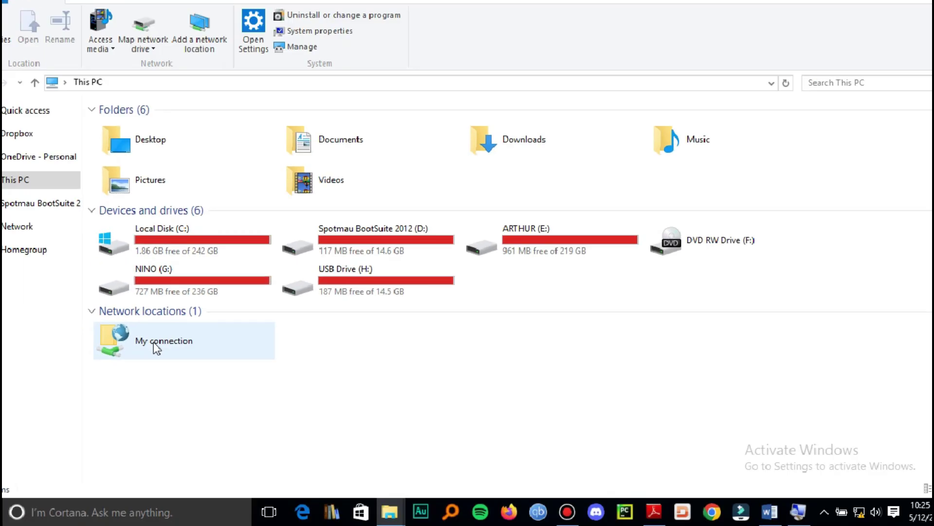
Step: Copy 101 Most Popular Excel Formulas.pdf from My connection's Download folder to the desktop
double_click(159, 341)
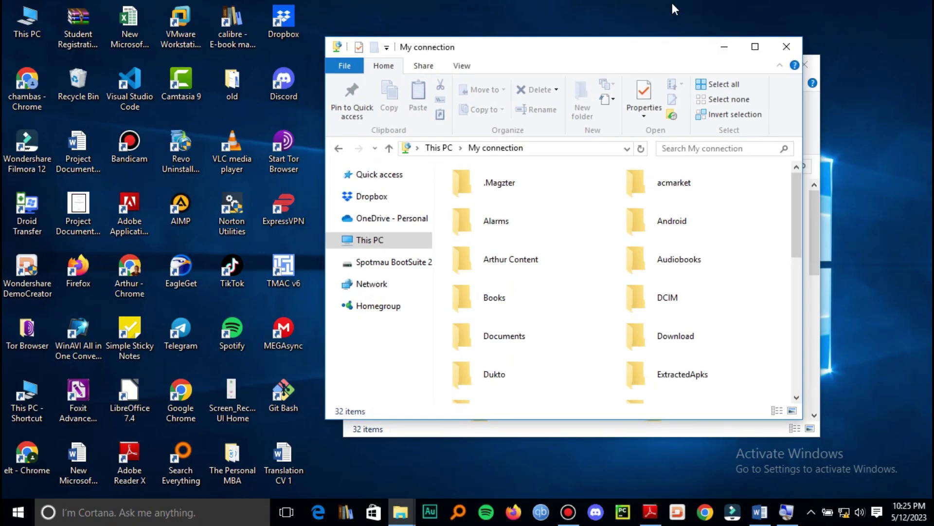
double_click(690, 354)
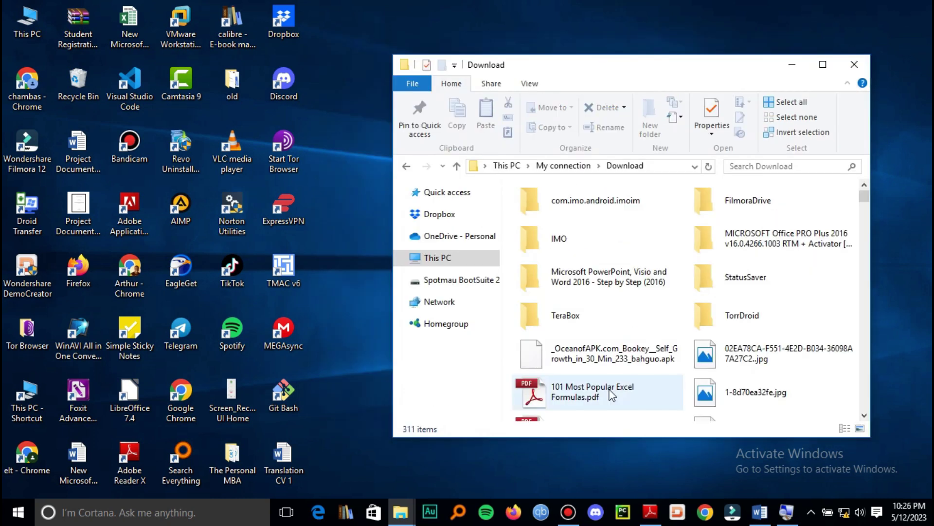
right_click(578, 390)
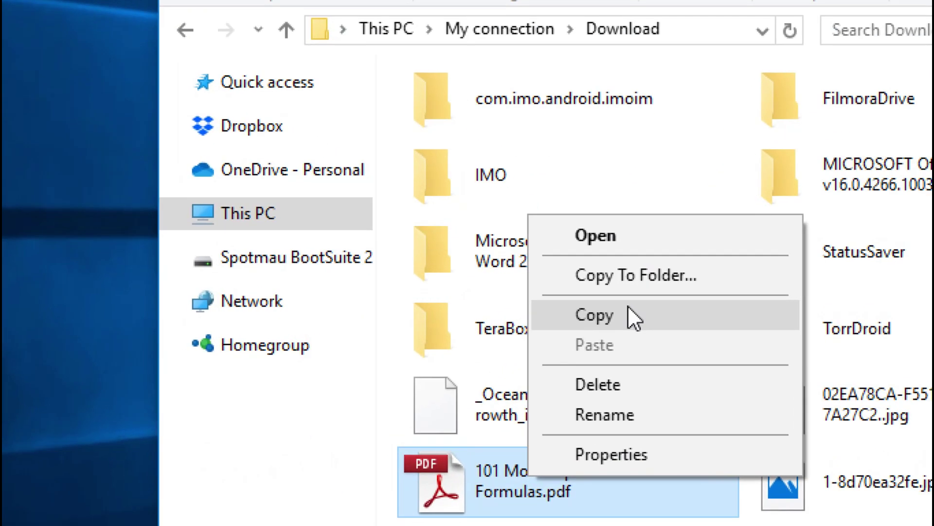
left_click(628, 306)
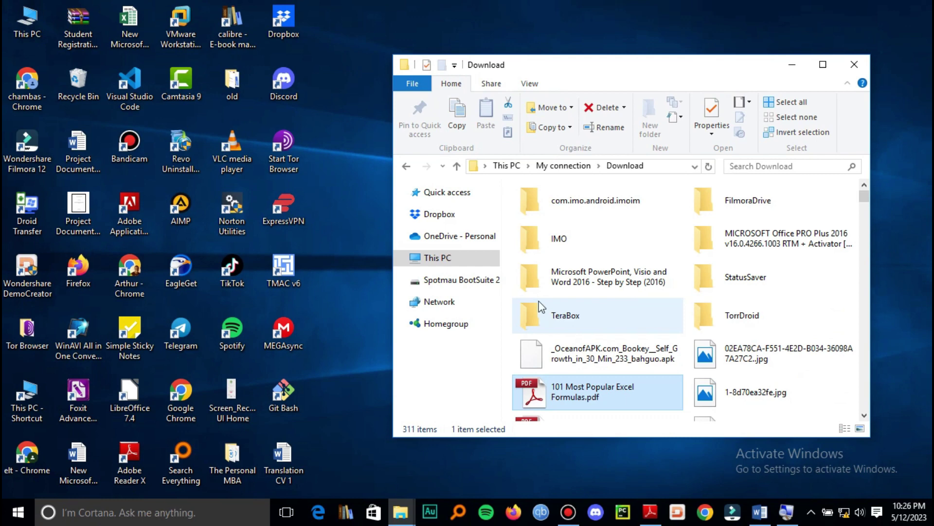
right_click(337, 232)
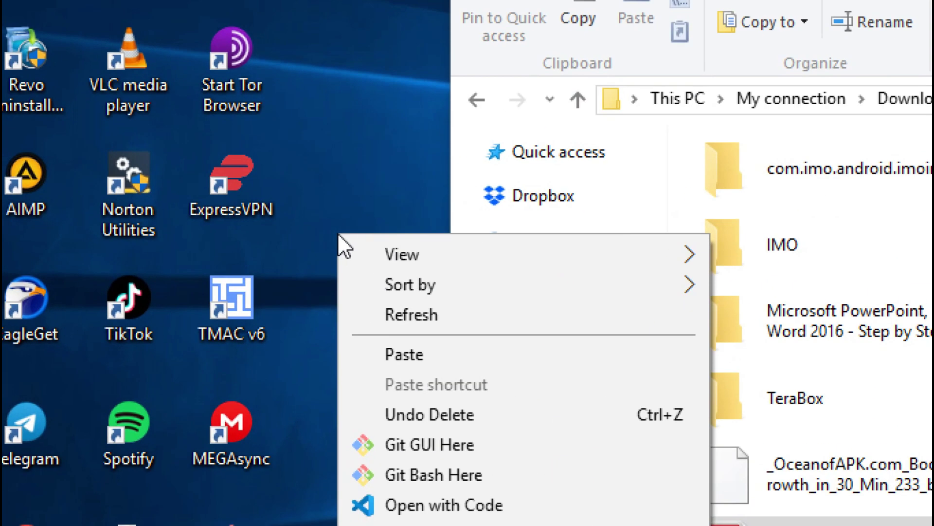
left_click(404, 354)
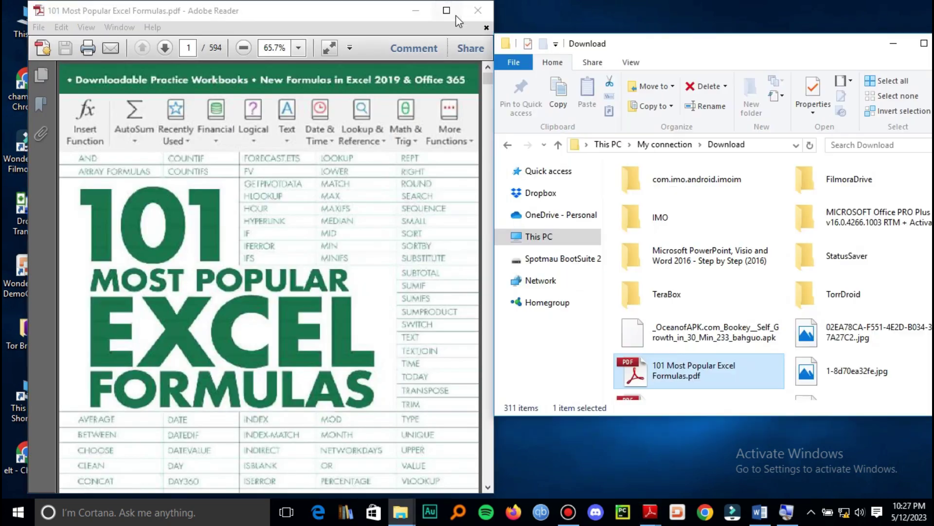
Step: View the PDF maximized and restored, close Reader, and return Explorer to This PC
left_click(456, 10)
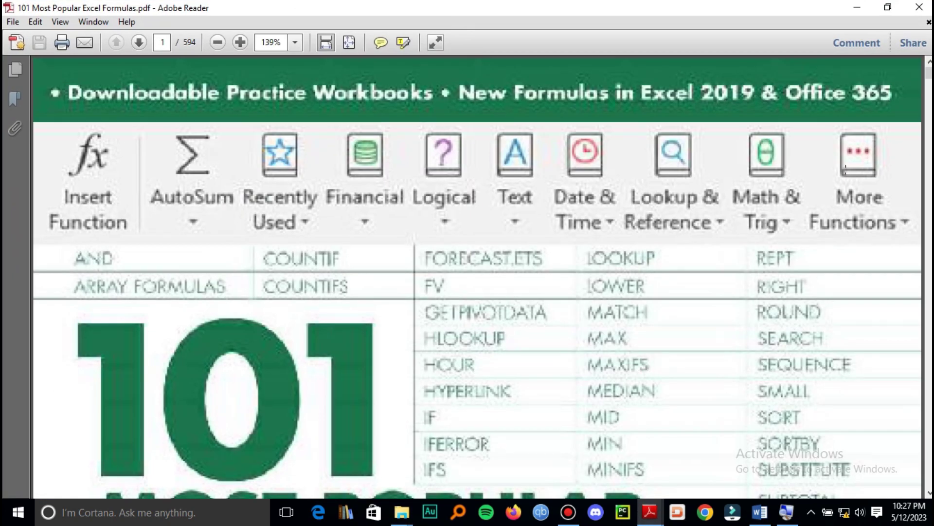
left_click(883, 8)
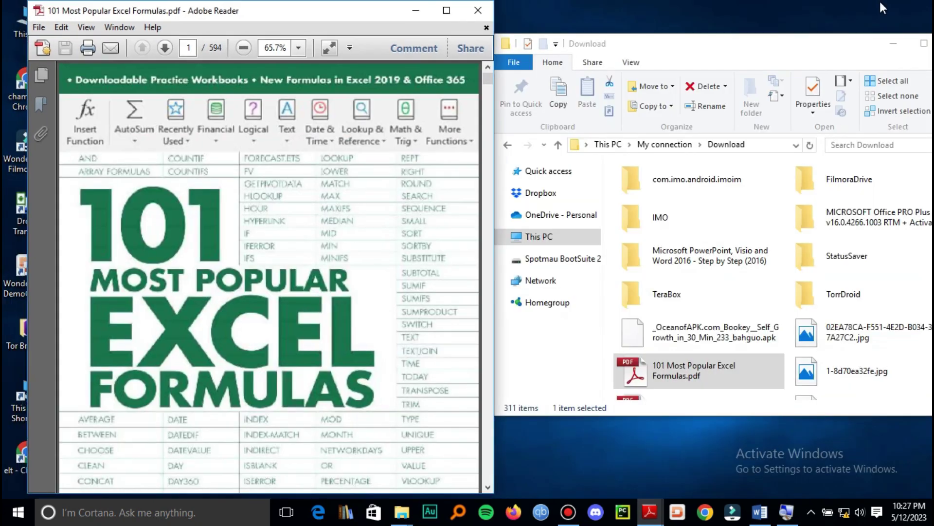
left_click(480, 13)
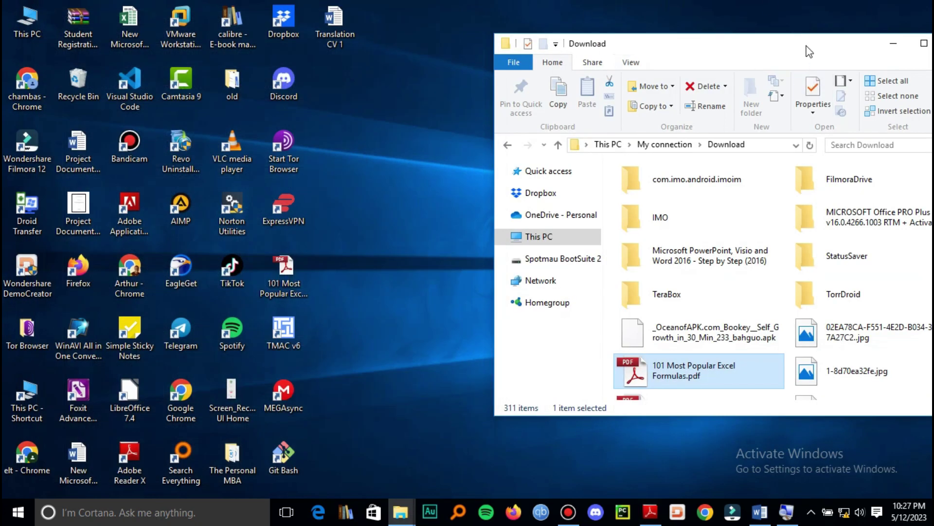
left_click_drag(807, 45, 693, 82)
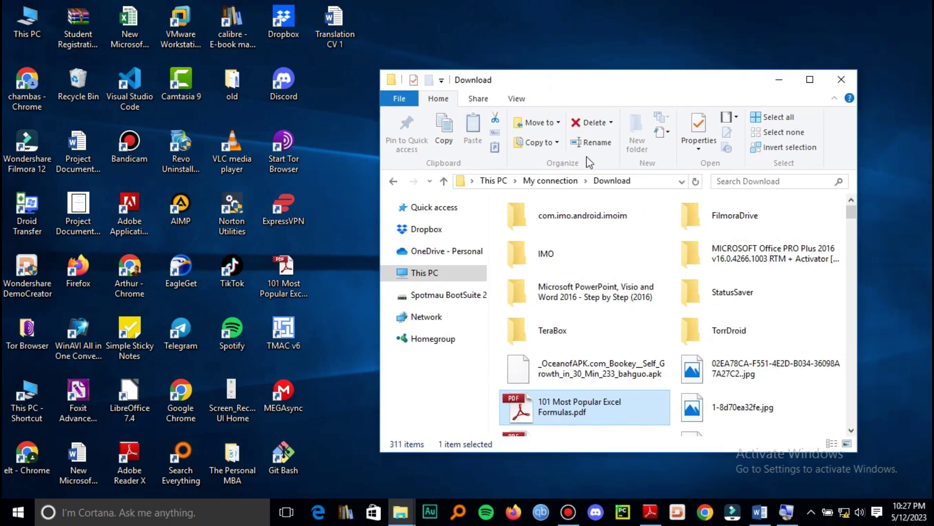
left_click(500, 182)
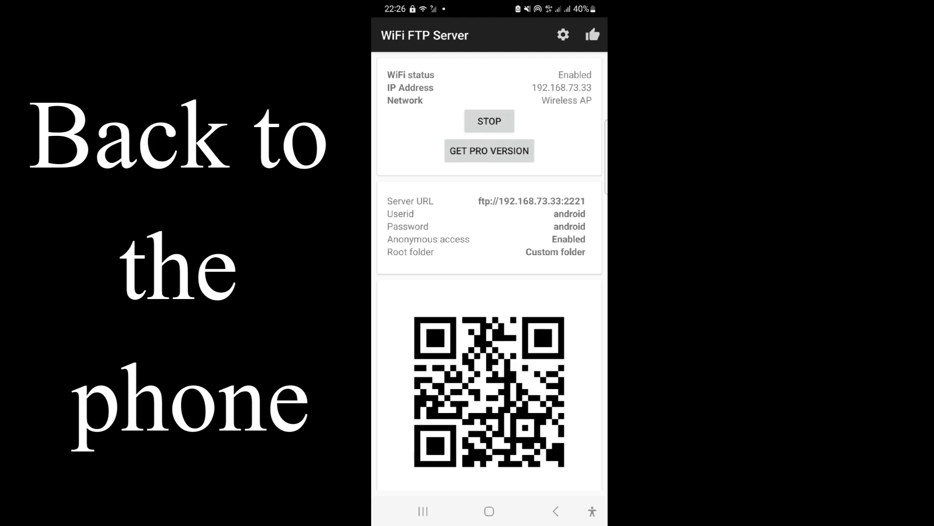
Step: On the phone, open My Files > Download and search for the Excel formulas PDF
left_click(489, 511)
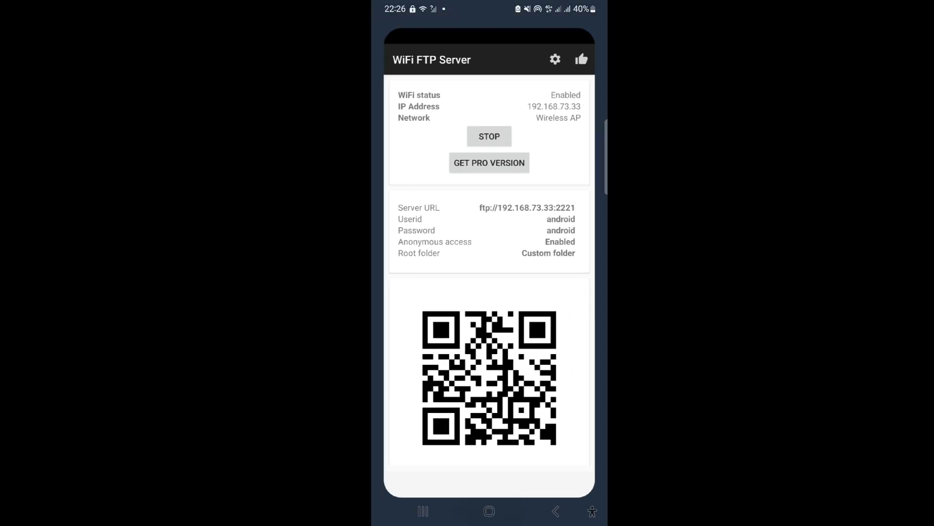
left_click(406, 289)
left_click(555, 204)
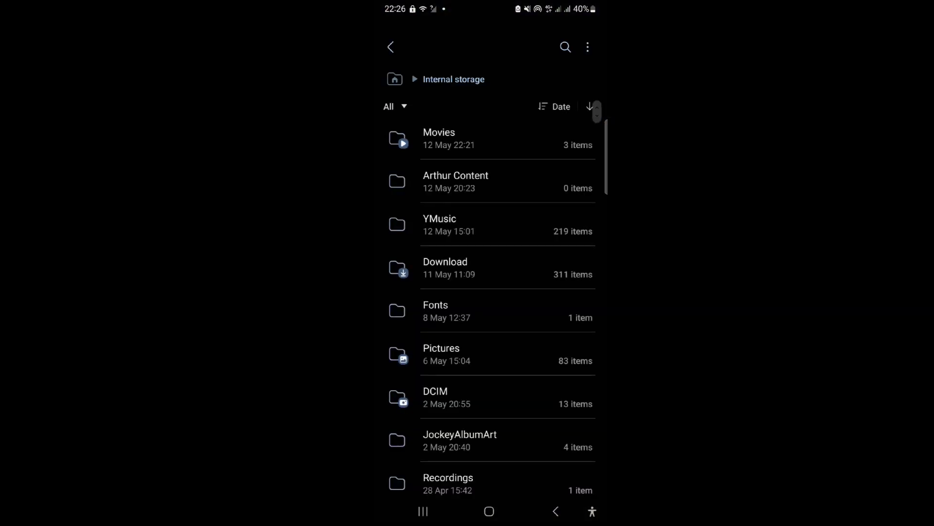
left_click(487, 268)
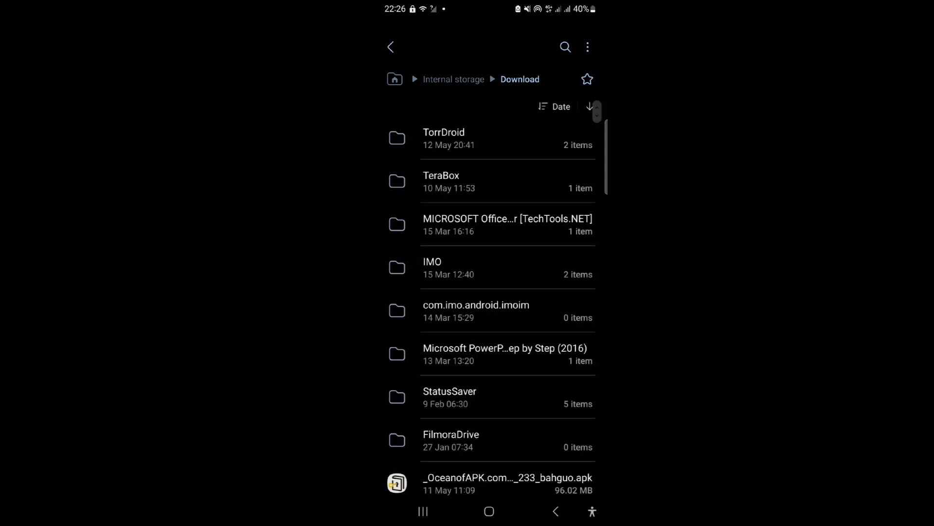
scroll(489, 292, "down", 3)
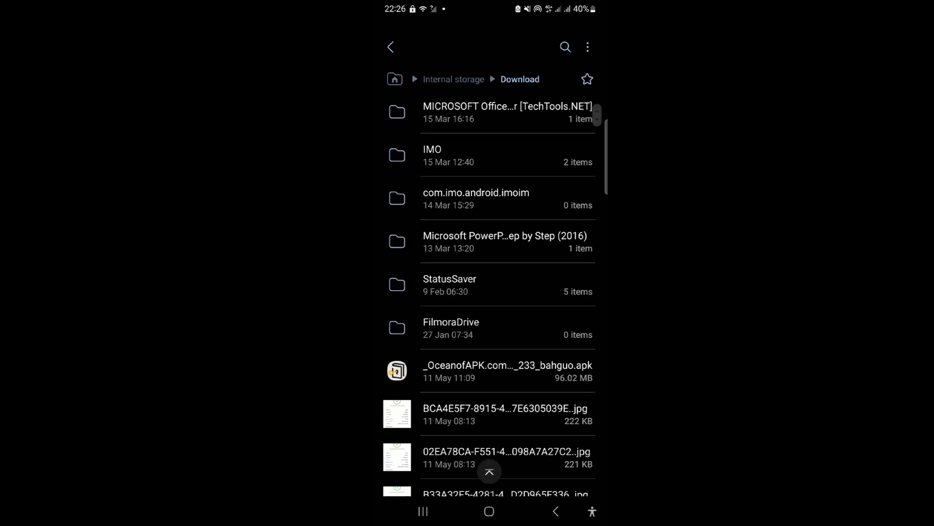
scroll(489, 292, "up", 3)
left_click(565, 47)
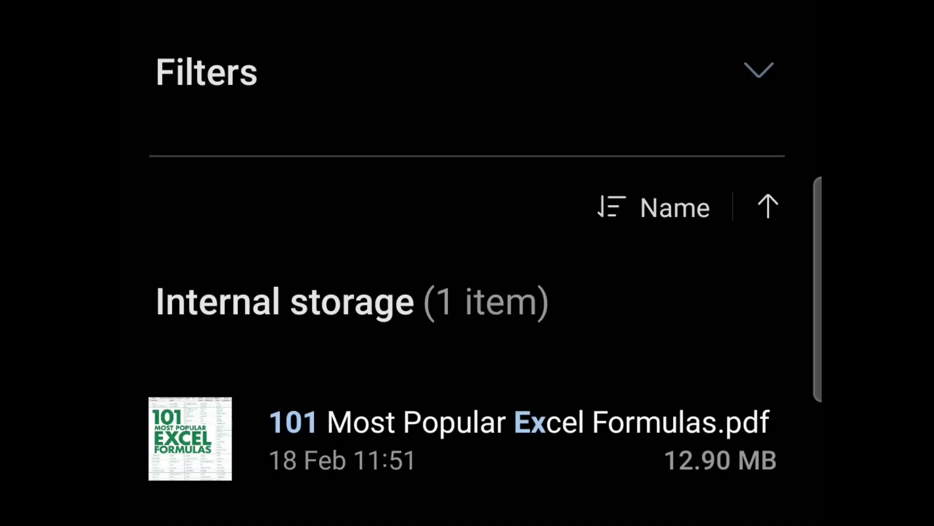